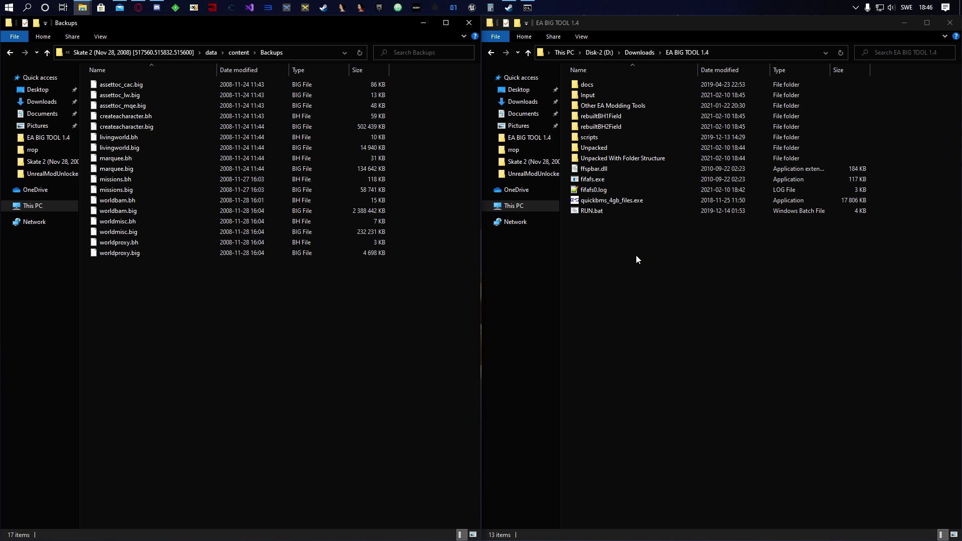
- Paste a copy of the marquee.big archive from Backups into the EA BIG TOOL 1.4 folder
left_click(636, 255)
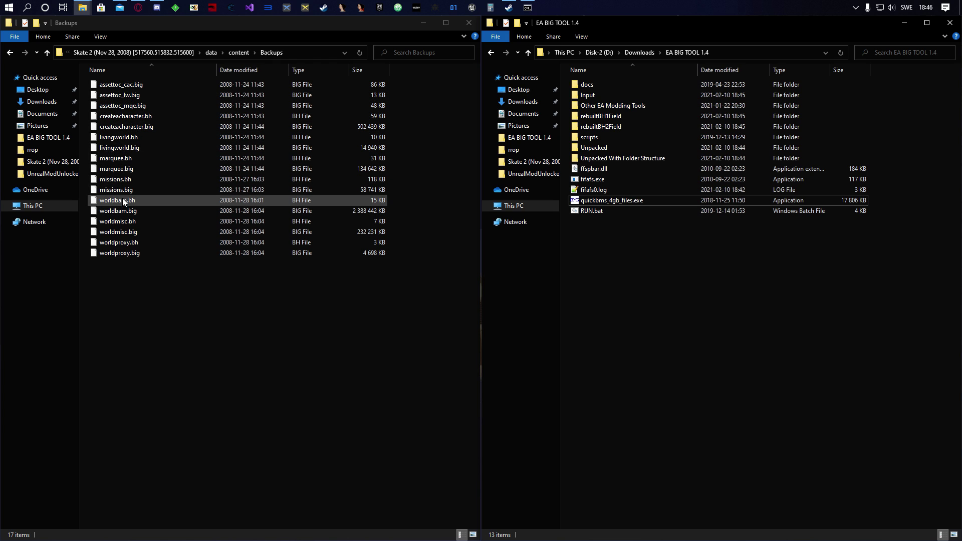
left_click(117, 172)
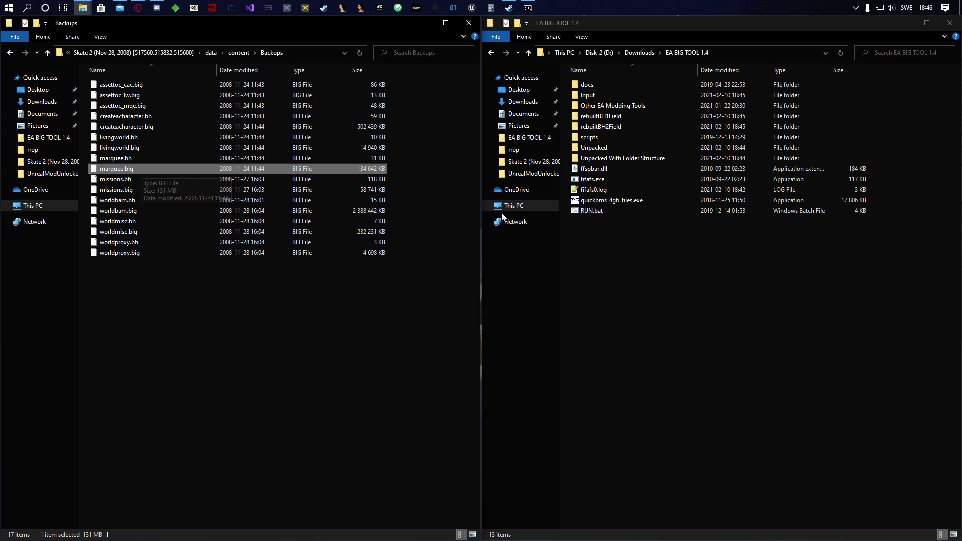
left_click(623, 248)
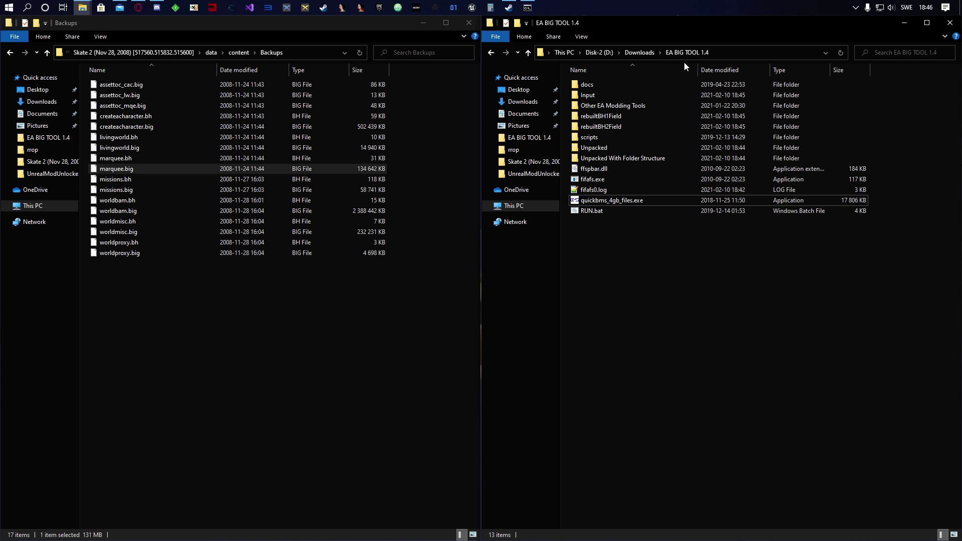
key("ctrl+v")
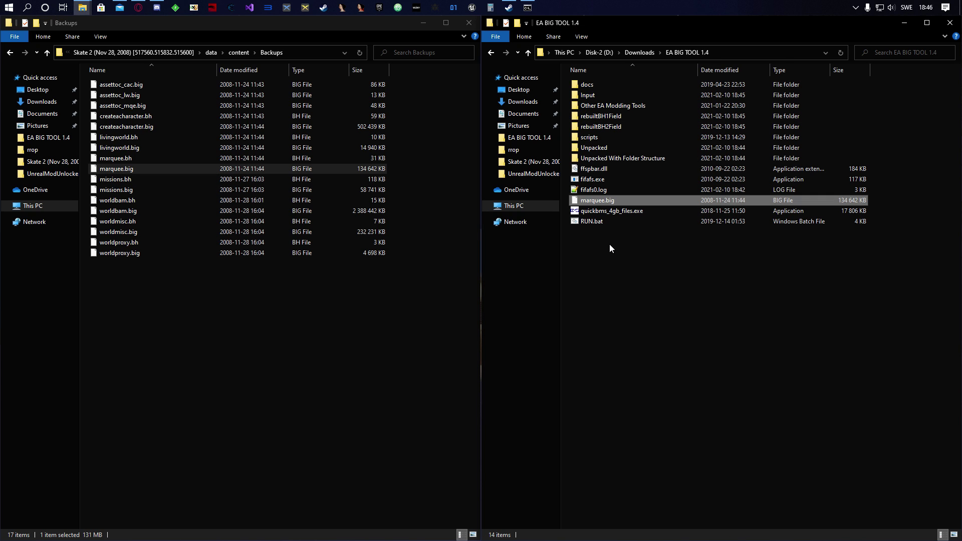
- Run RUN.bat, choose option 5 (Unpack BIG File) and enter marquee.big as the archive to unpack
double_click(590, 225)
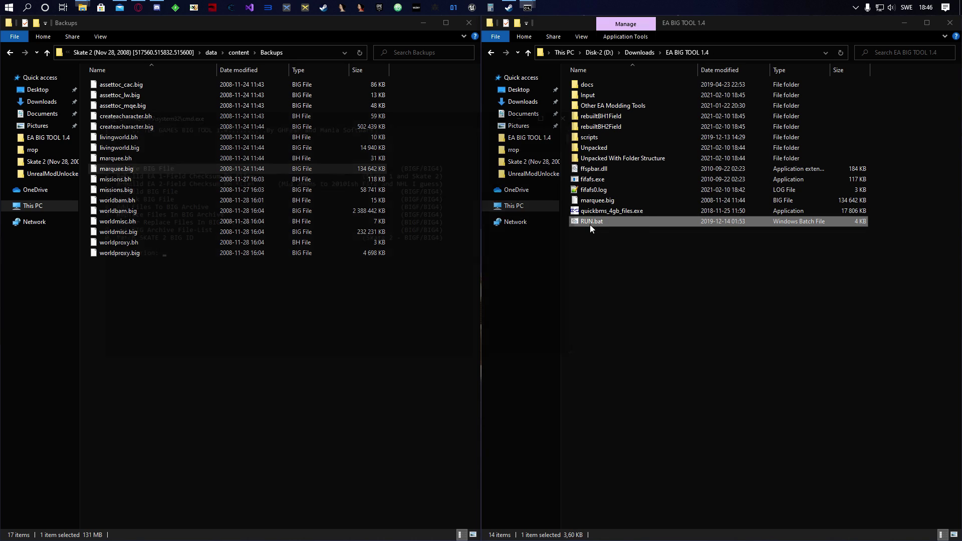
left_click_drag(395, 121, 365, 161)
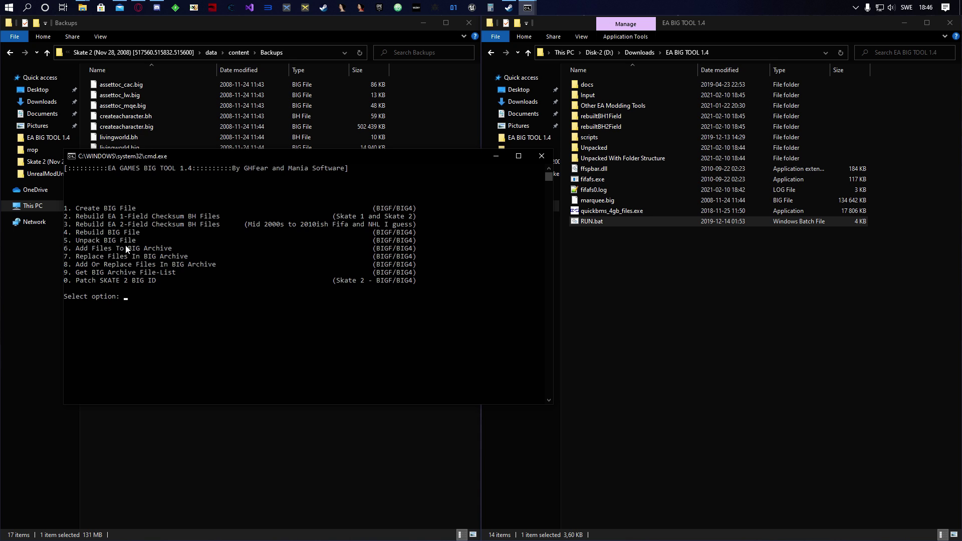
type("5")
key("Return")
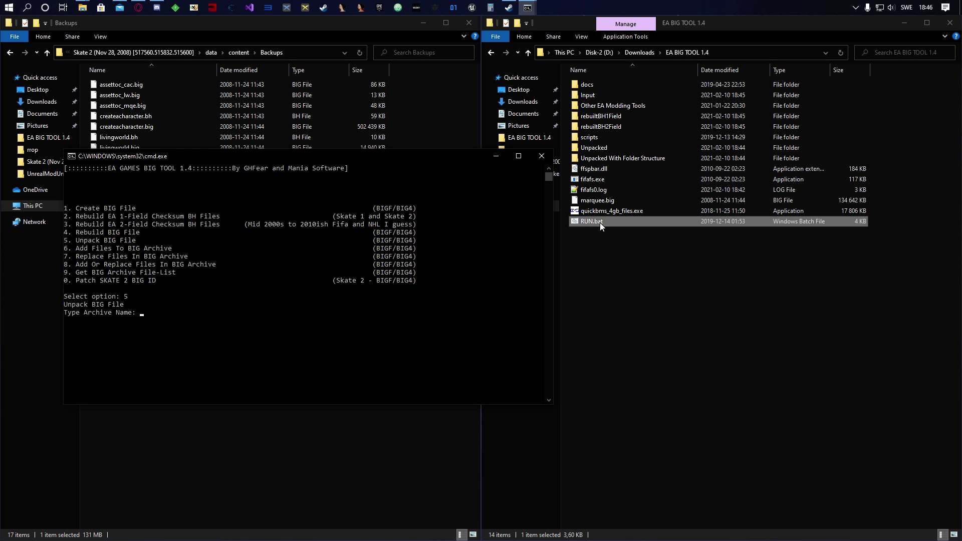
left_click(599, 201)
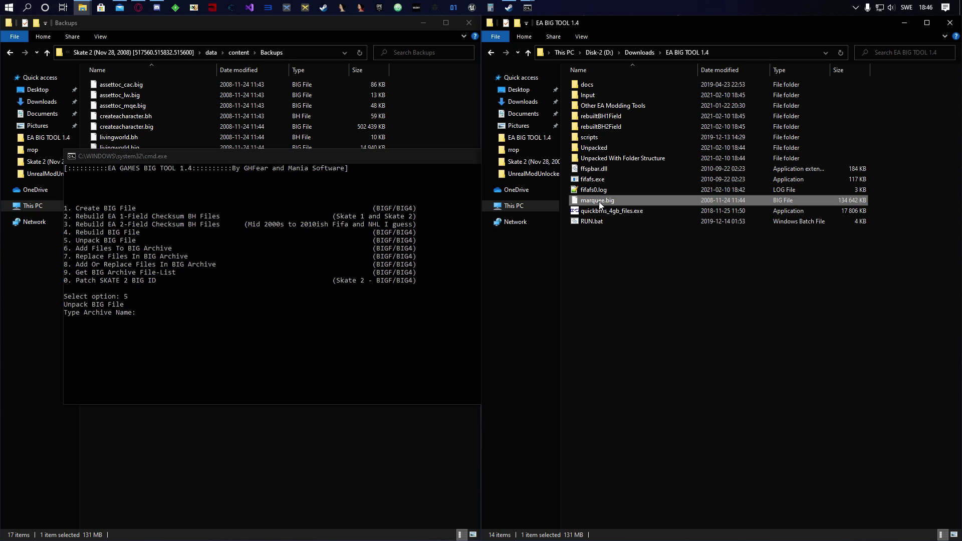
left_click(599, 201)
key("ctrl+c")
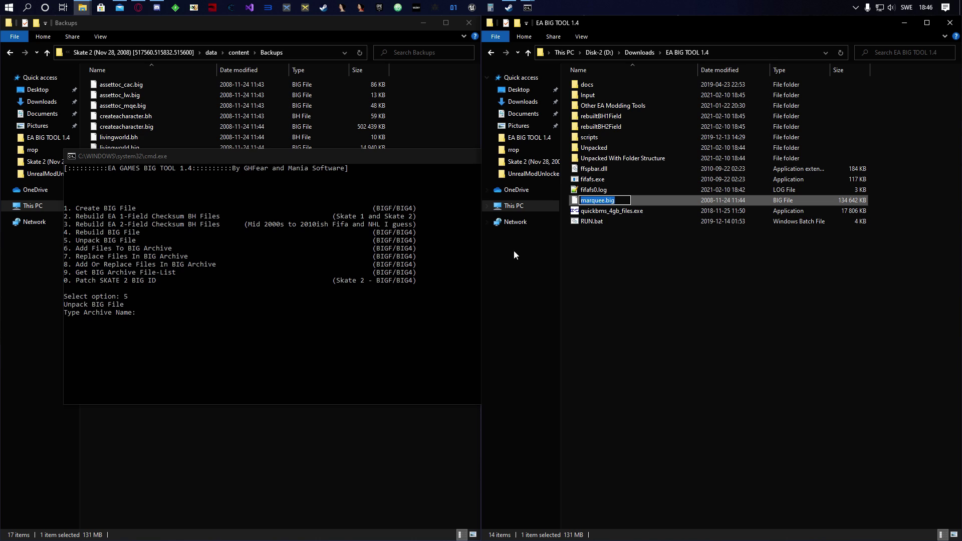
left_click(285, 301)
key("ctrl+v")
key("Return")
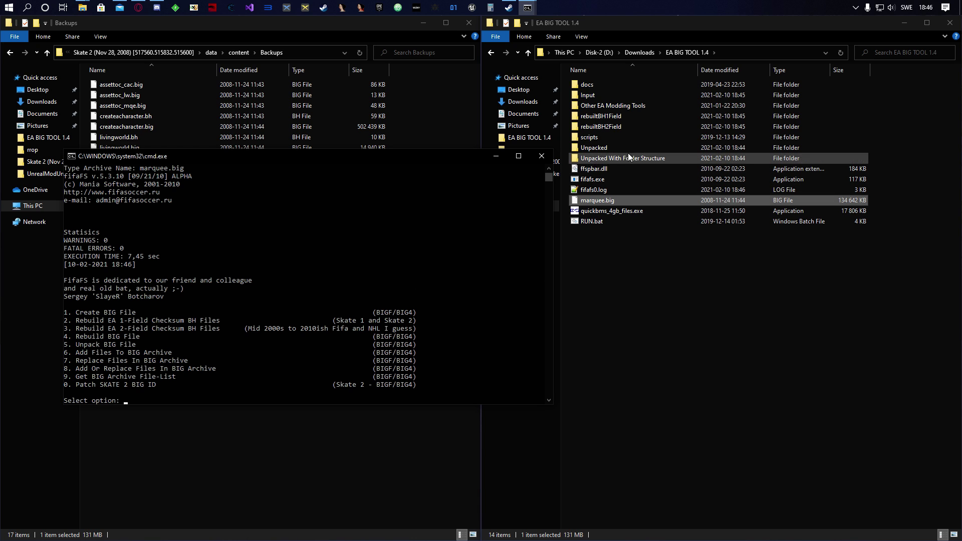
left_click(629, 296)
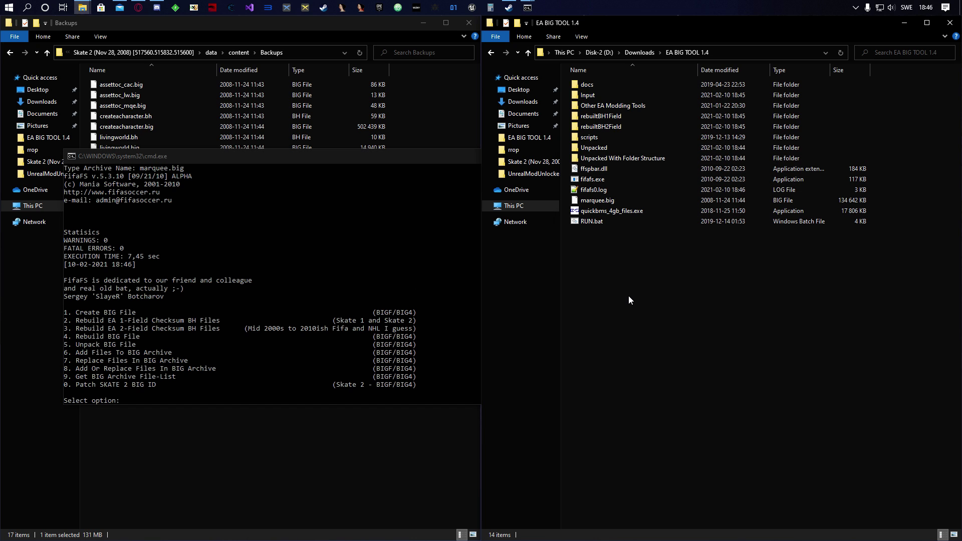
double_click(601, 147)
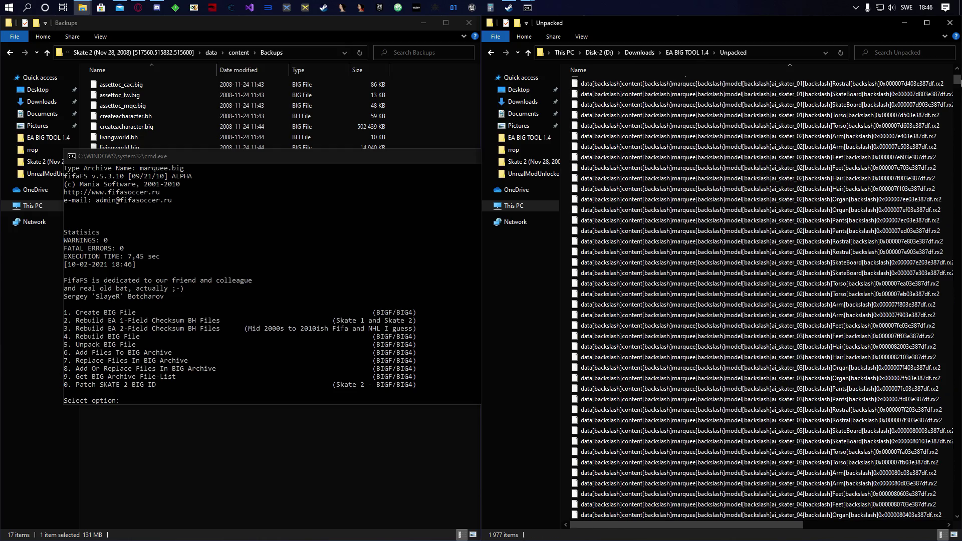
left_click_drag(956, 81, 934, 76)
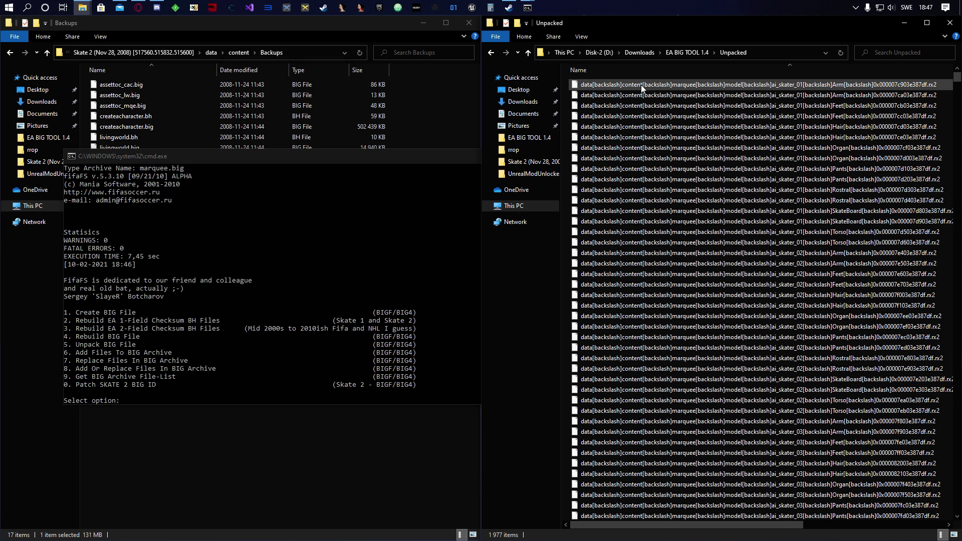
left_click(696, 53)
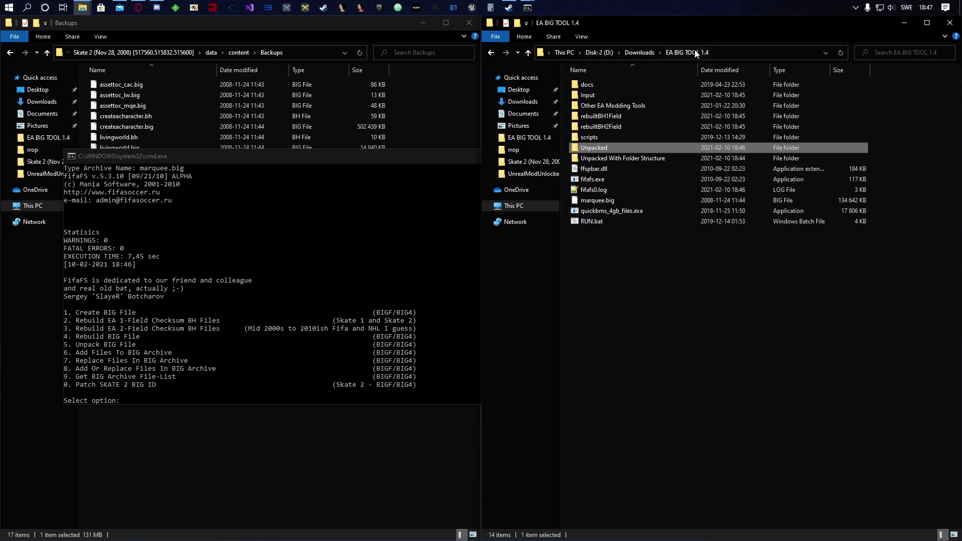
double_click(598, 148)
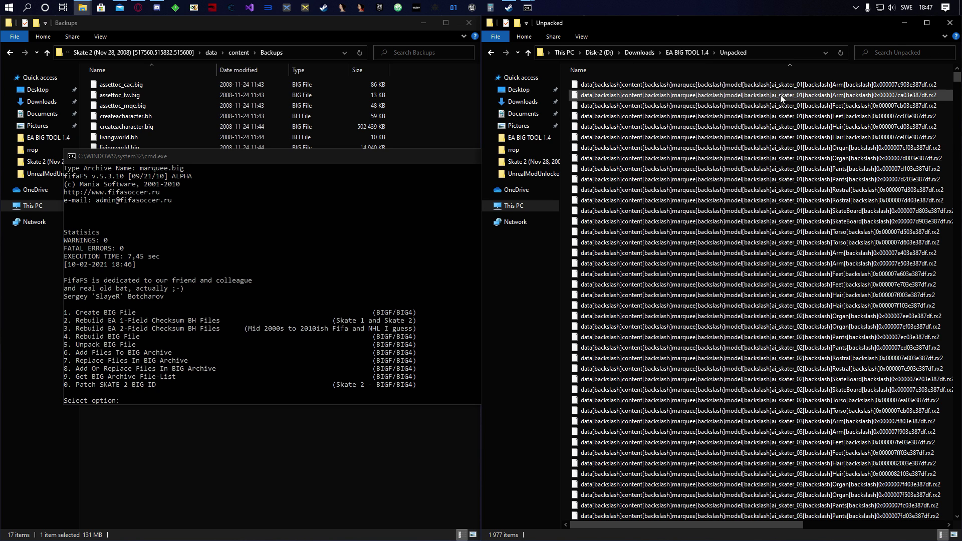
left_click(694, 53)
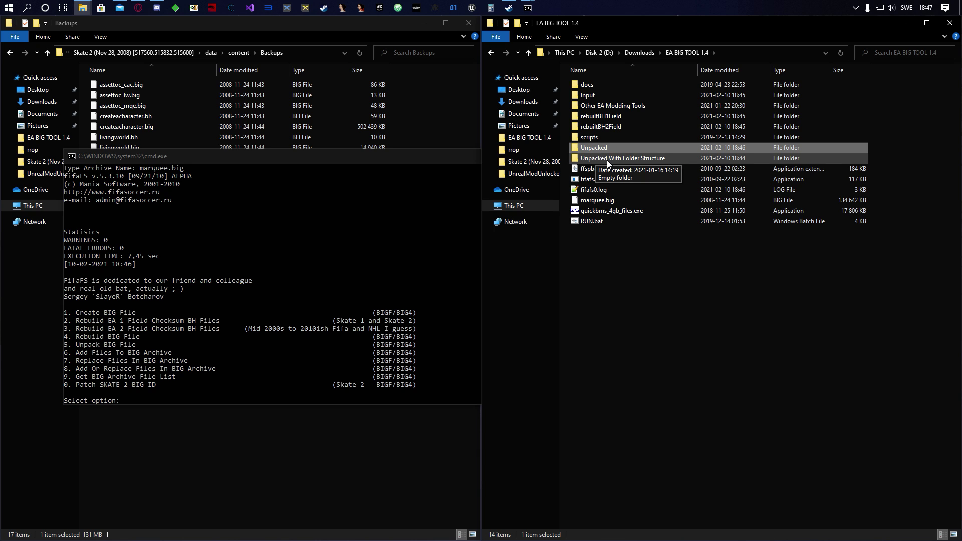
double_click(653, 159)
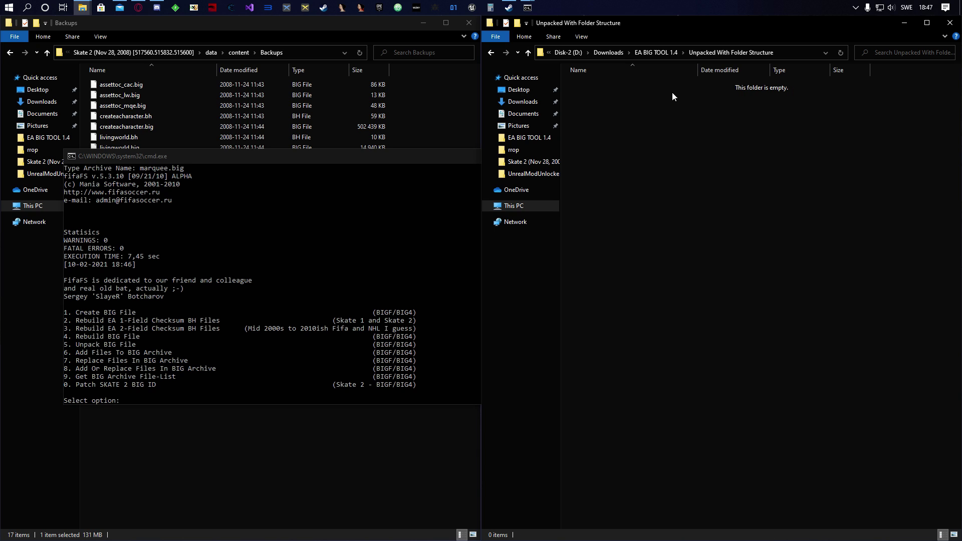
left_click(664, 53)
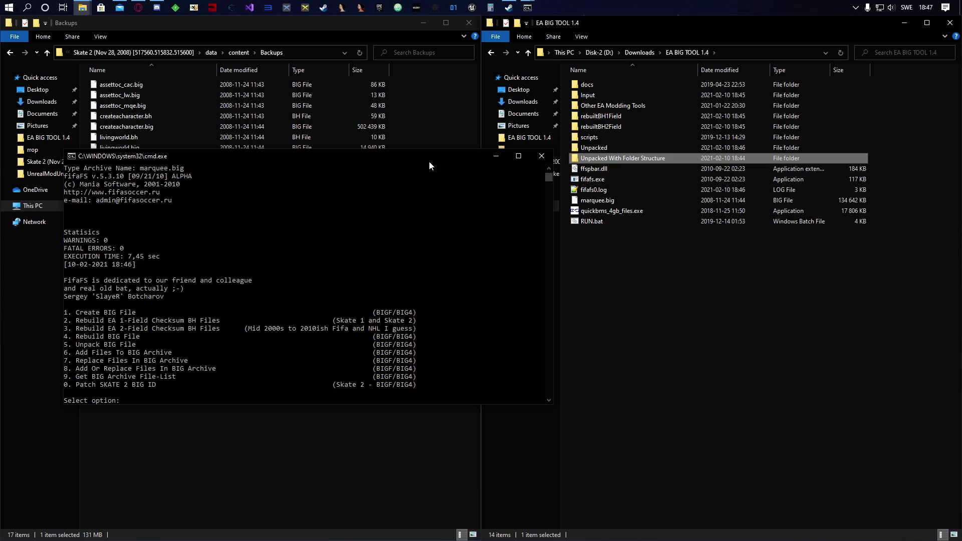
- Close the EA BIG TOOL console and select quickbms_4gb_files.exe in the EA BIG TOOL 1.4 folder
key("alt+F4")
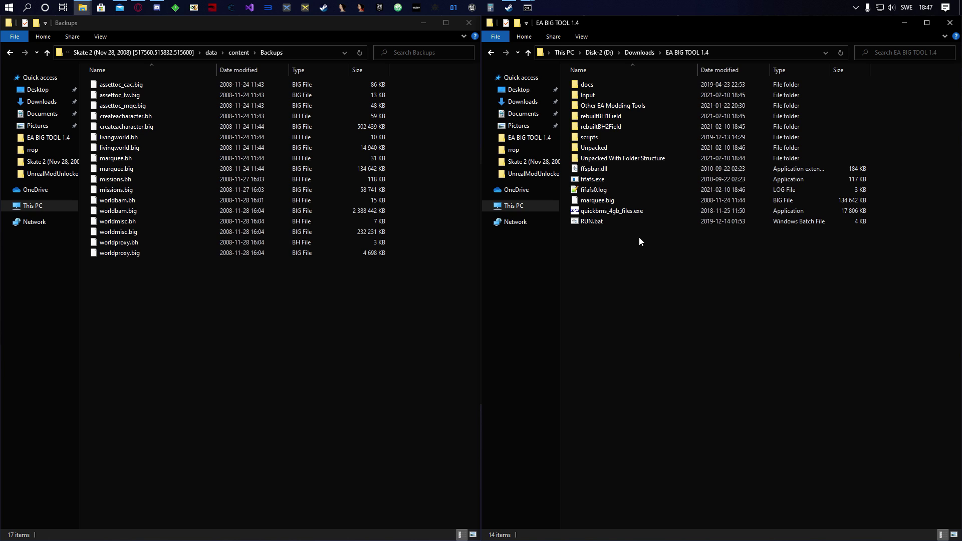
left_click(610, 211)
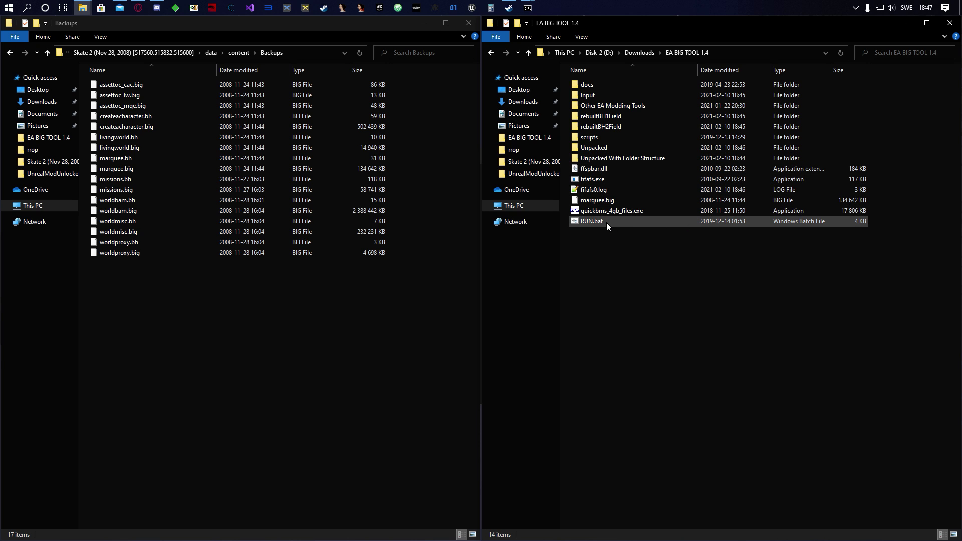
- Launch QuickBMS and pick the skate1_skate2_ea_big4.bms script from the scripts folder
mouse_move(595, 213)
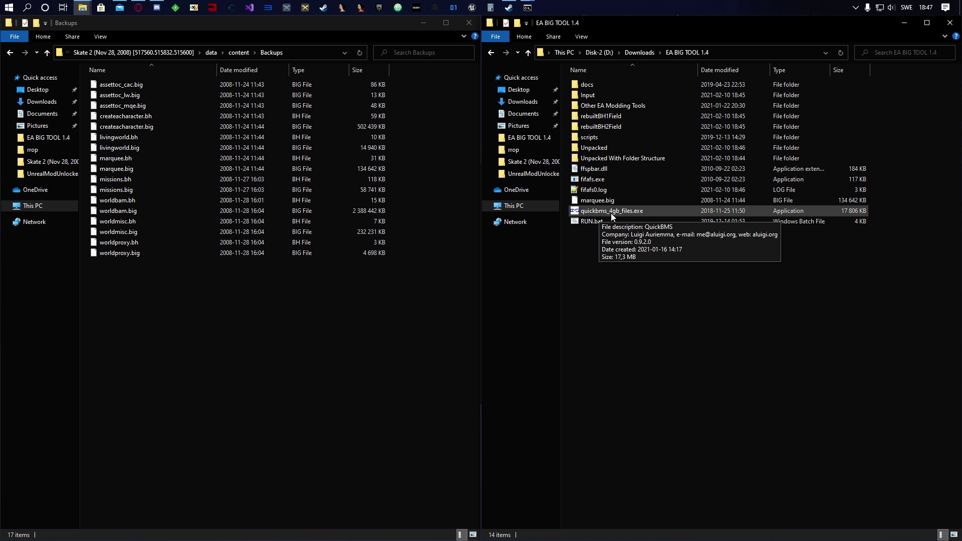
double_click(624, 212)
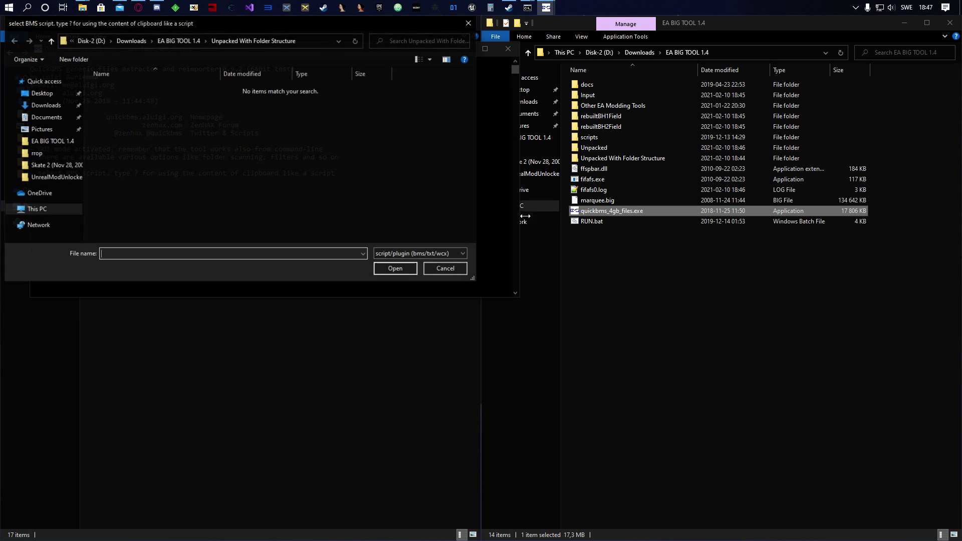
left_click_drag(340, 26, 386, 79)
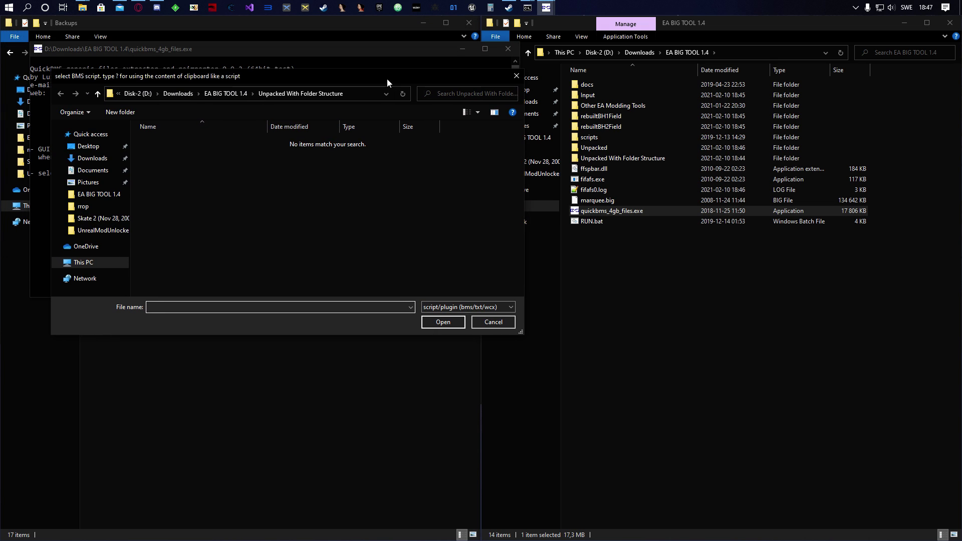
left_click(236, 94)
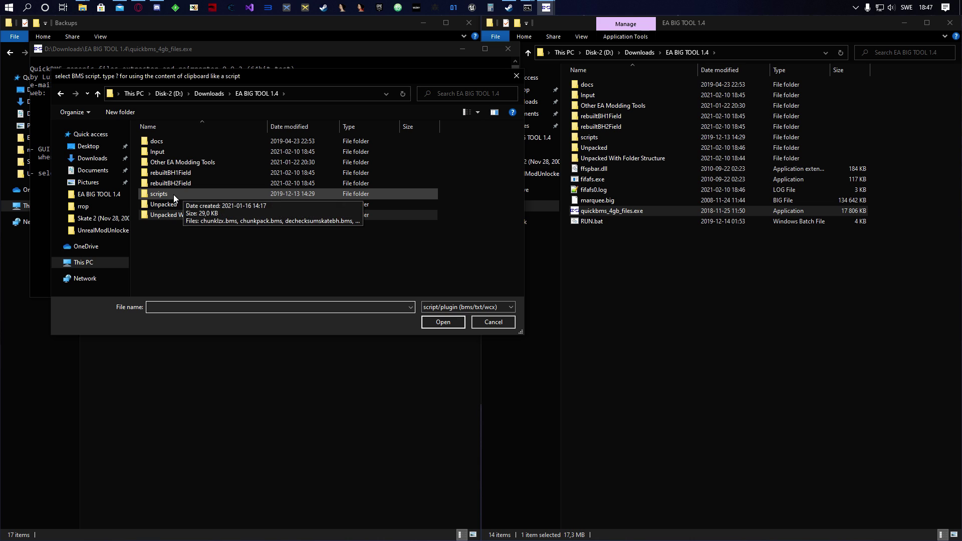
double_click(172, 195)
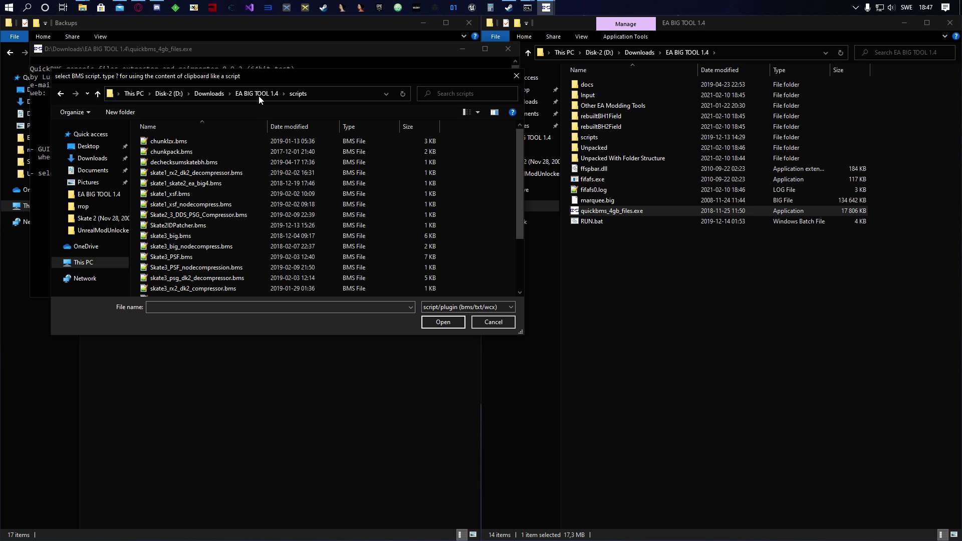
left_click(259, 94)
double_click(165, 195)
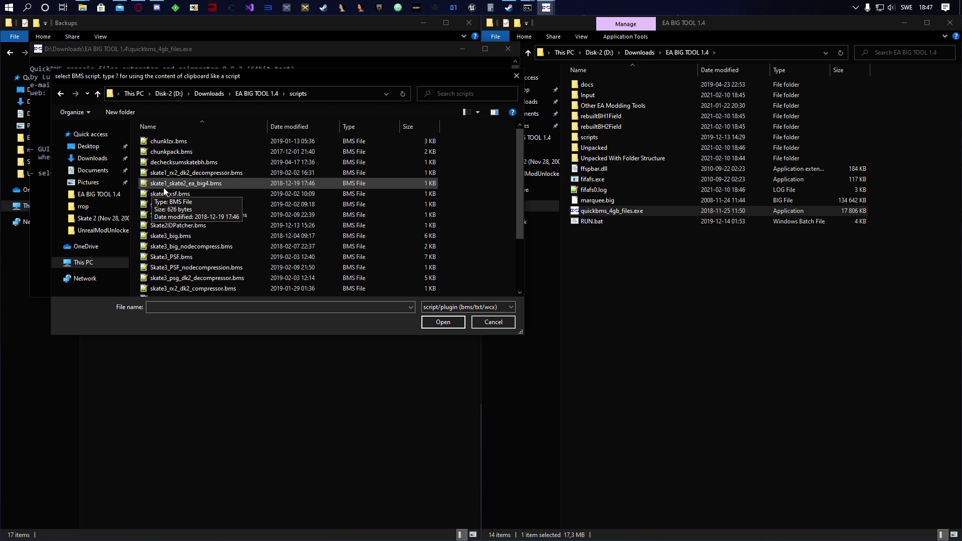
left_click(207, 183)
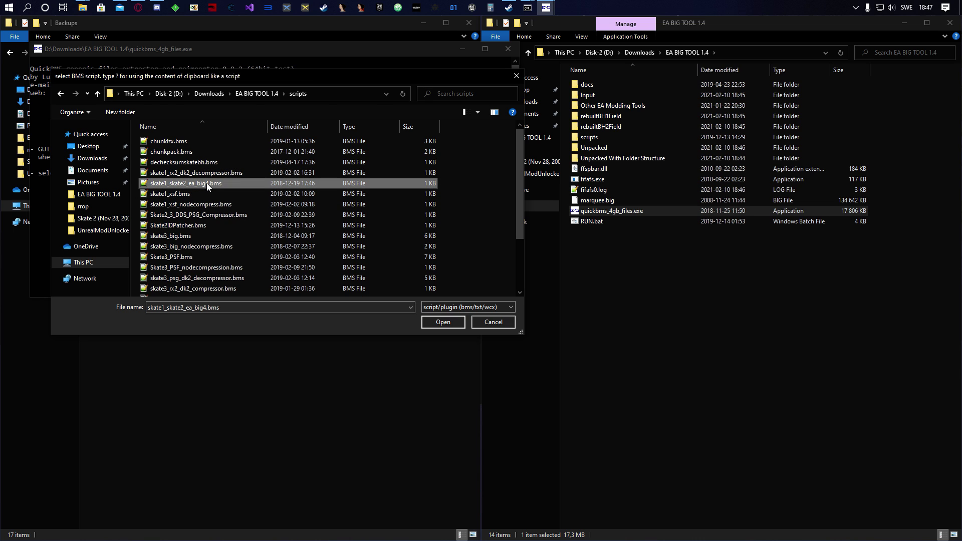
left_click(443, 325)
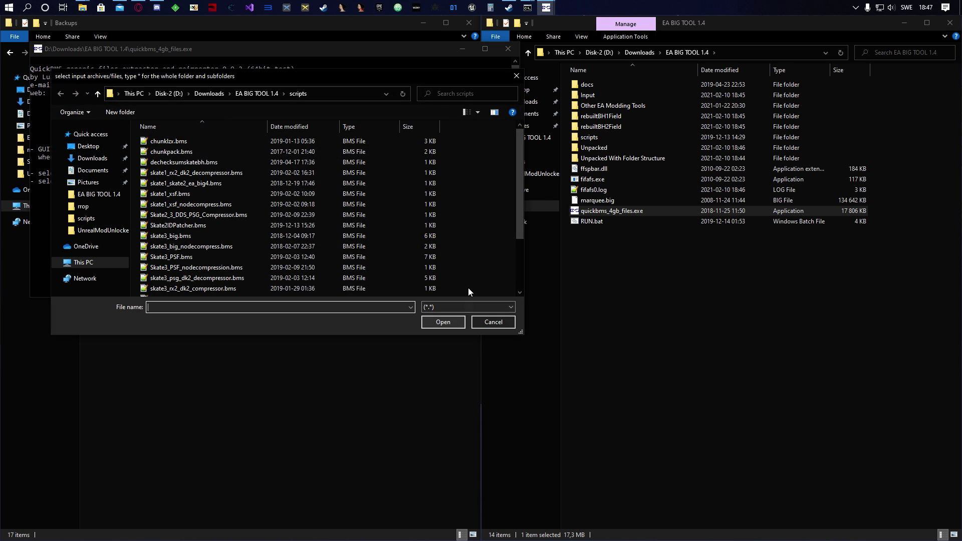
- Open marquee.big as the input archive and choose Unpacked With Folder Structure for output
left_click(263, 93)
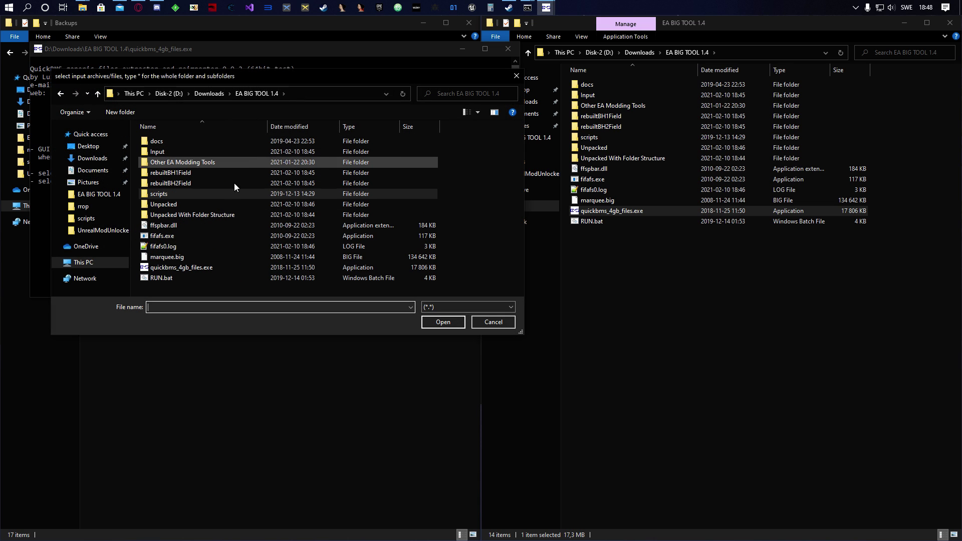
left_click(172, 260)
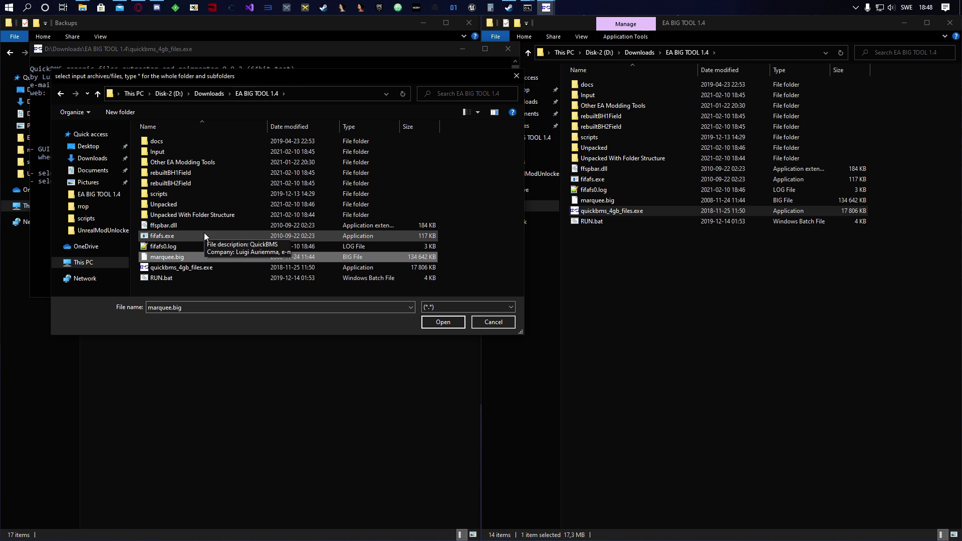
double_click(170, 256)
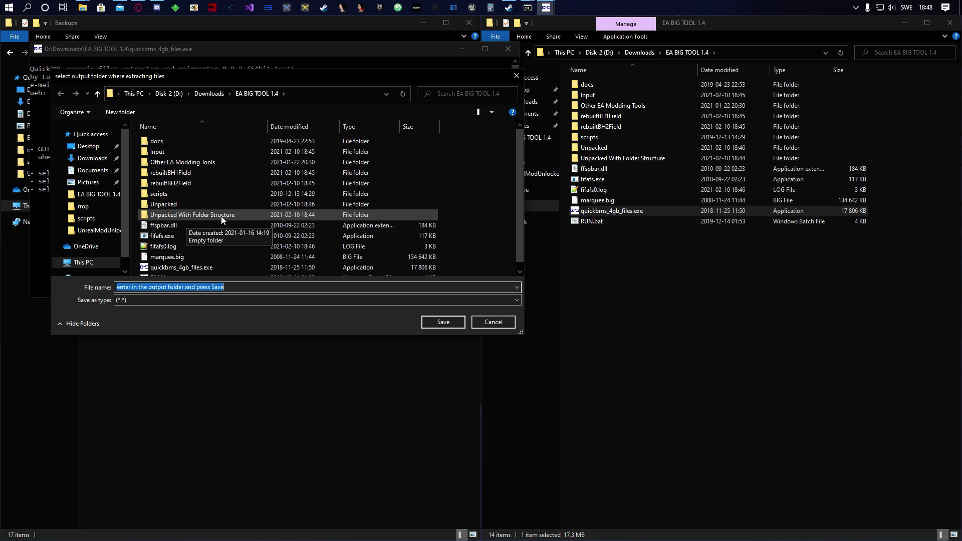
double_click(221, 216)
- Extract all 1977 files into Unpacked With Folder Structure, then close the finished QuickBMS console
left_click(433, 324)
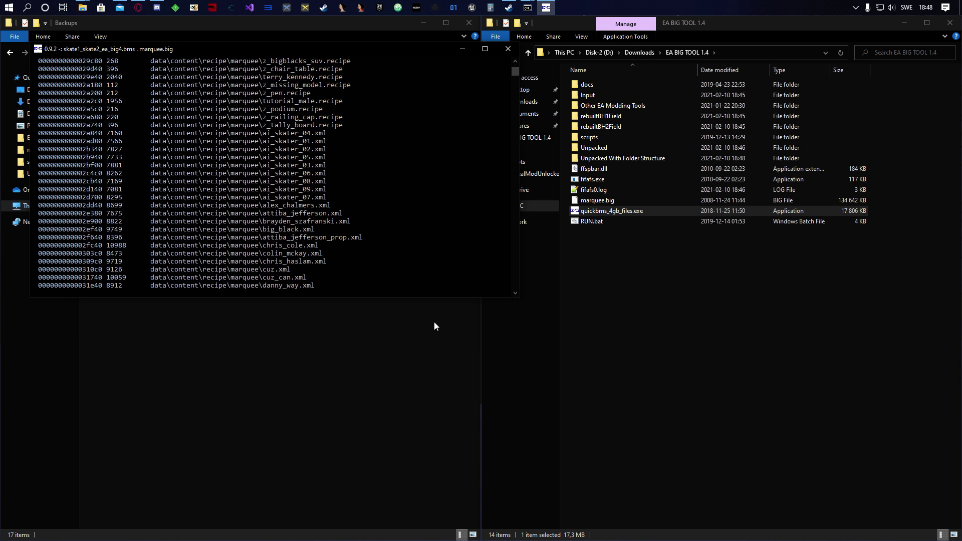
double_click(628, 157)
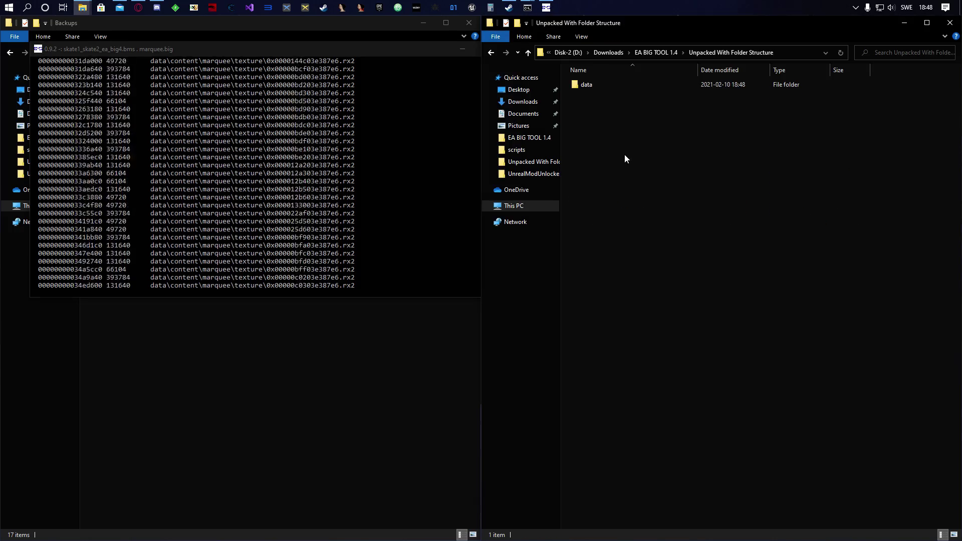
left_click(663, 54)
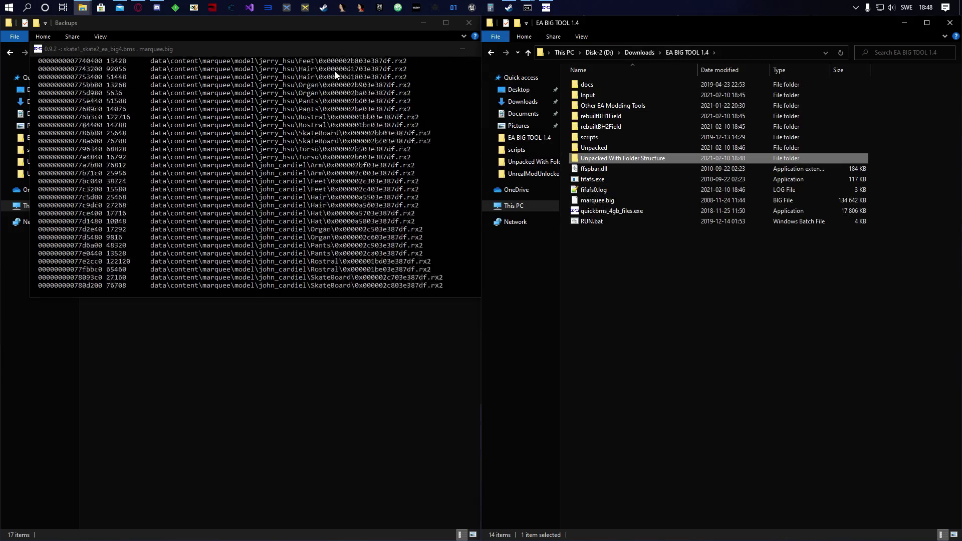
left_click_drag(350, 48, 349, 152)
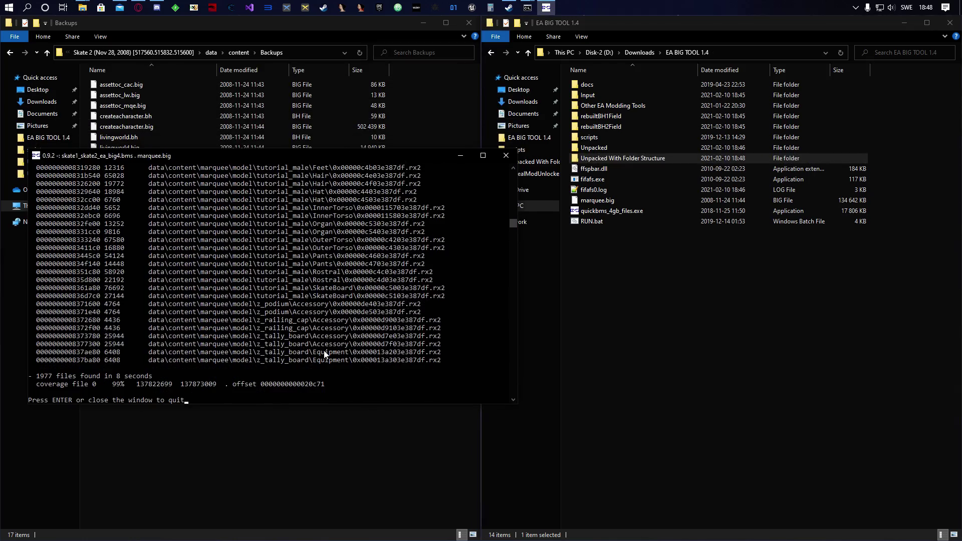
key("Return")
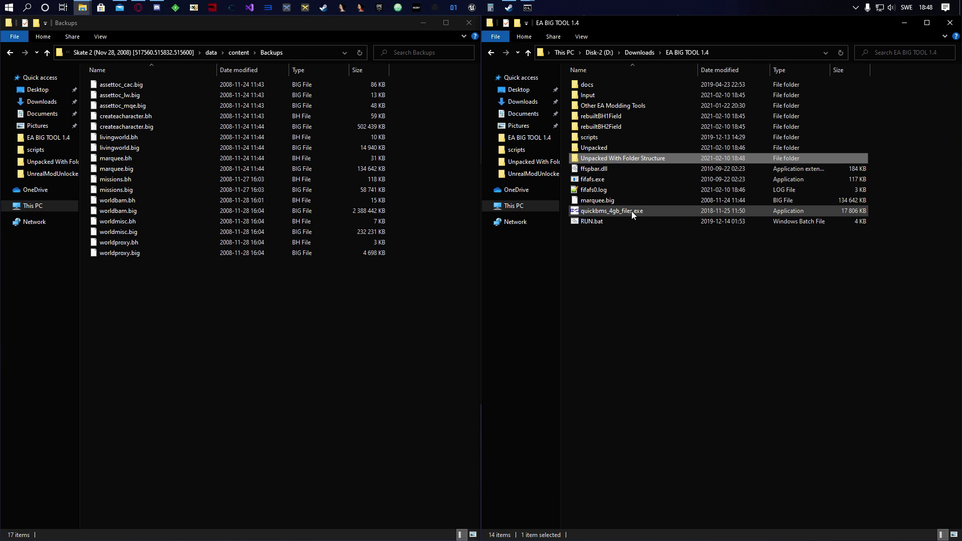
- Browse into Unpacked With Folder Structure\data\content\recipe\marquee to view the 126 extracted files
double_click(626, 160)
double_click(592, 88)
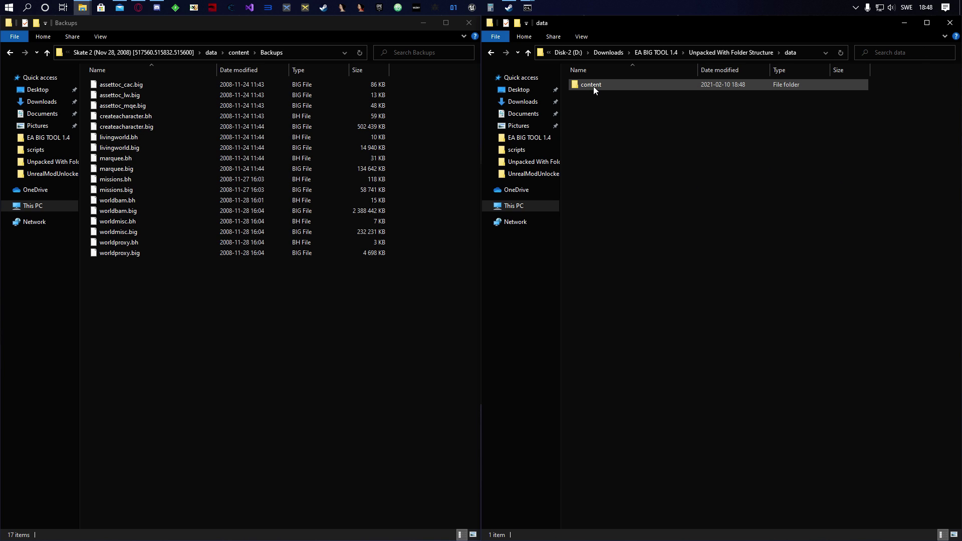
double_click(604, 84)
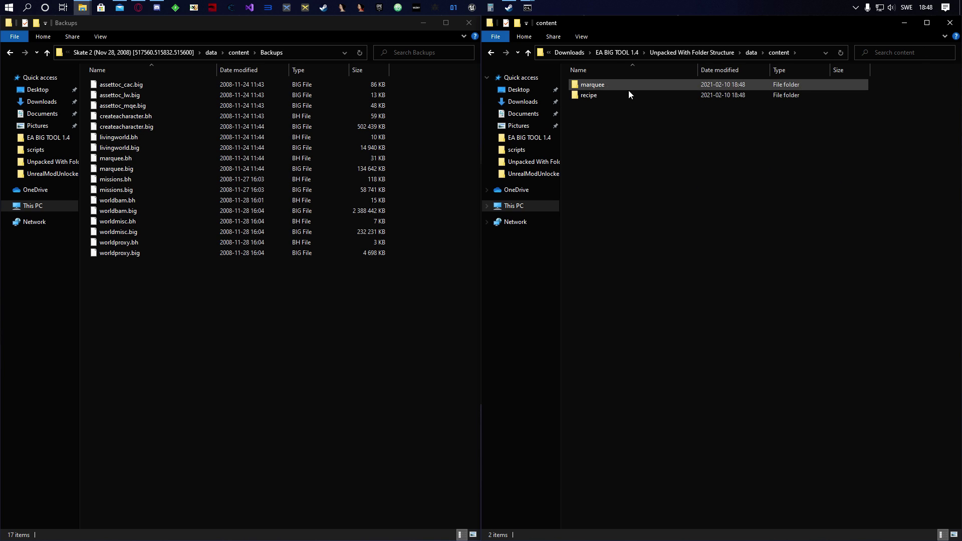
double_click(596, 98)
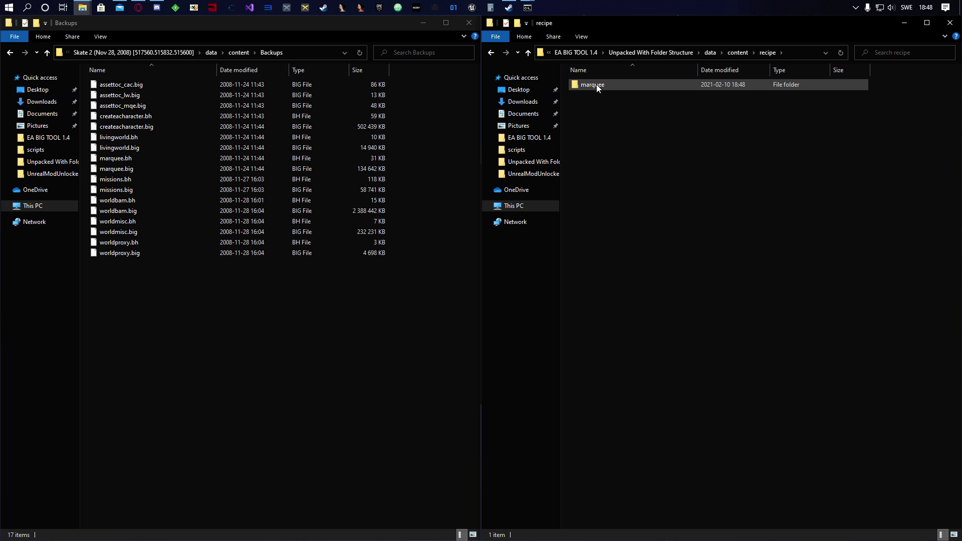
double_click(592, 85)
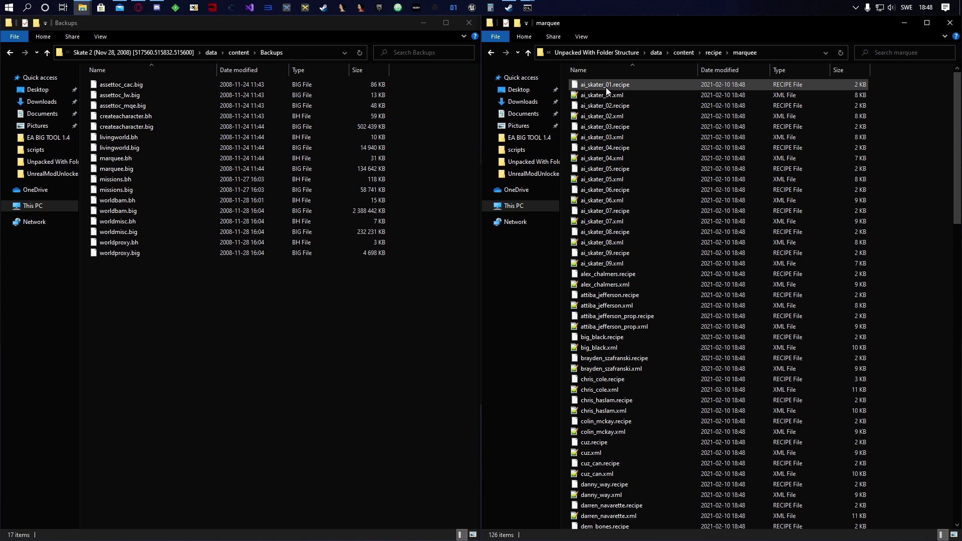
- Create a new folder named mods inside the marquee folder
right_click(897, 166)
mouse_move(908, 294)
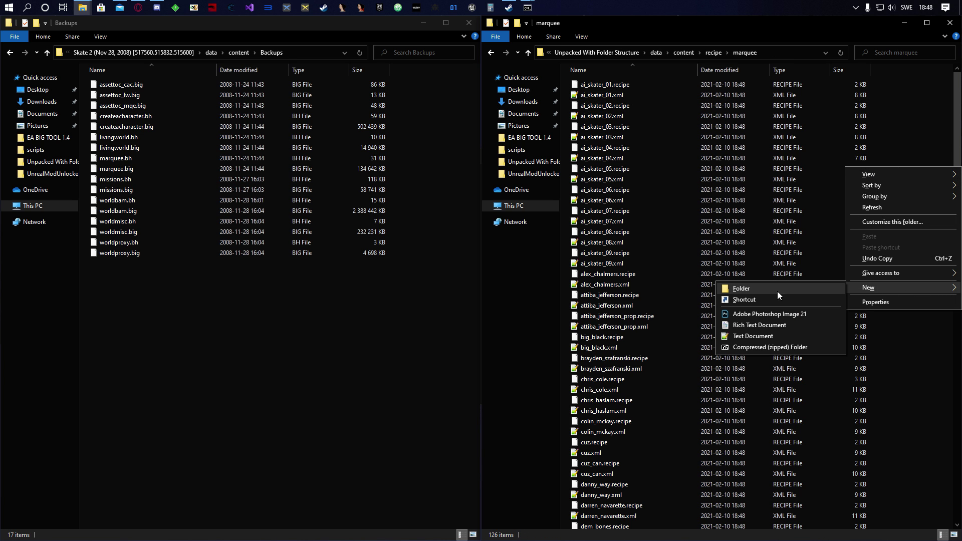
left_click(750, 290)
type("mods")
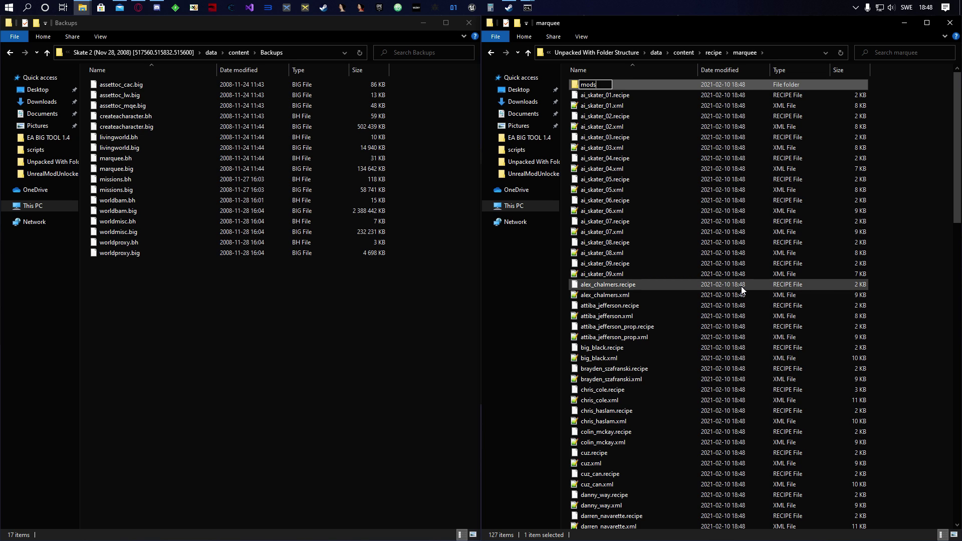
key("Return")
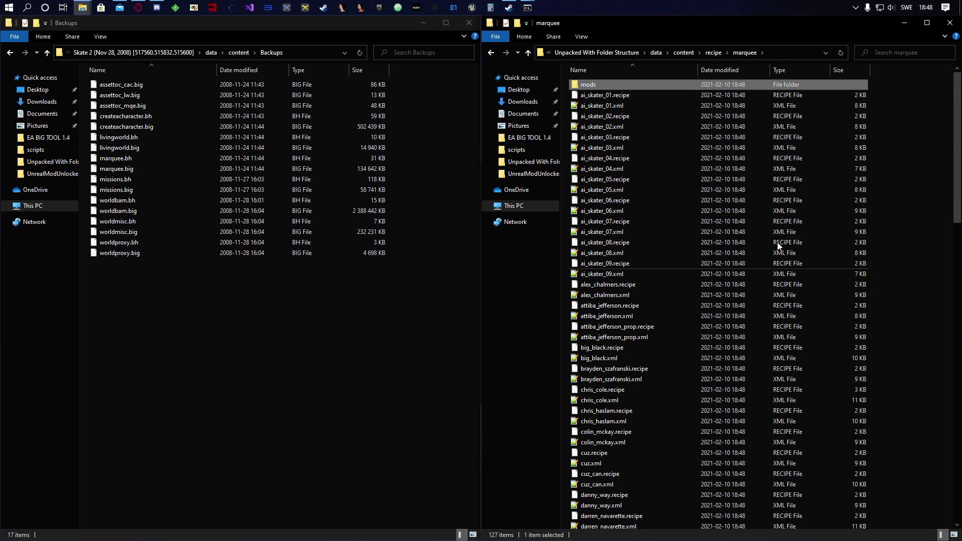
- Move big_black.recipe and big_black.xml into the mods folder and open it
left_click(604, 348)
left_click(594, 359, "shift")
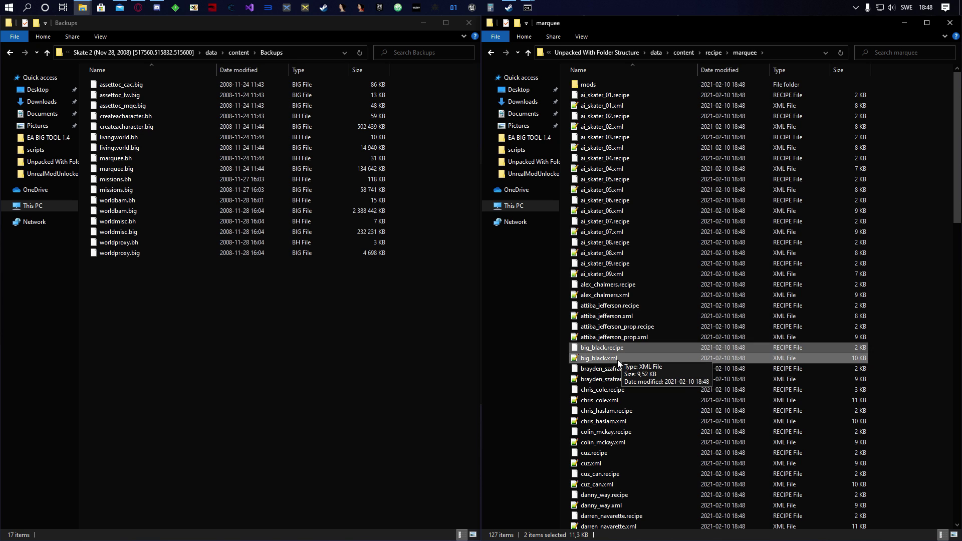
left_click_drag(617, 360, 587, 88)
double_click(589, 85)
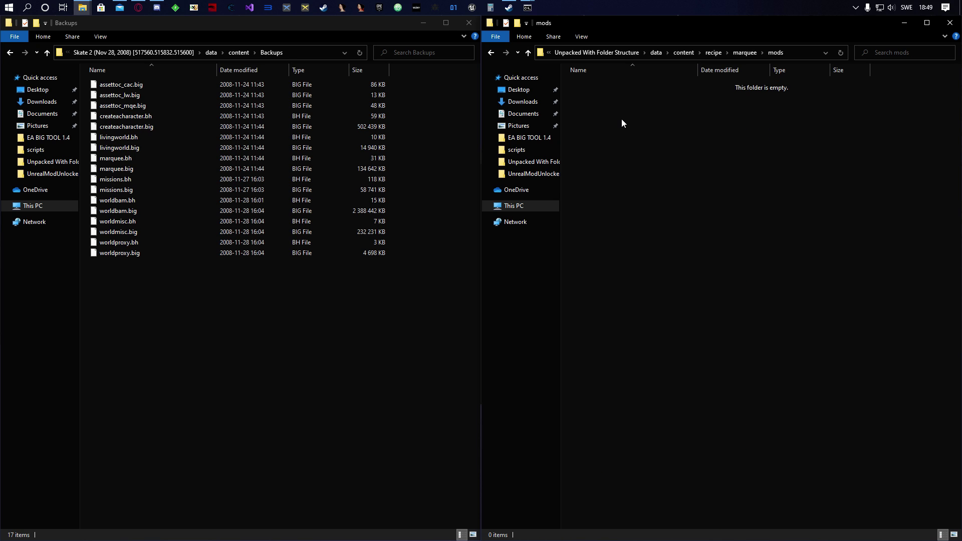
left_click(744, 53)
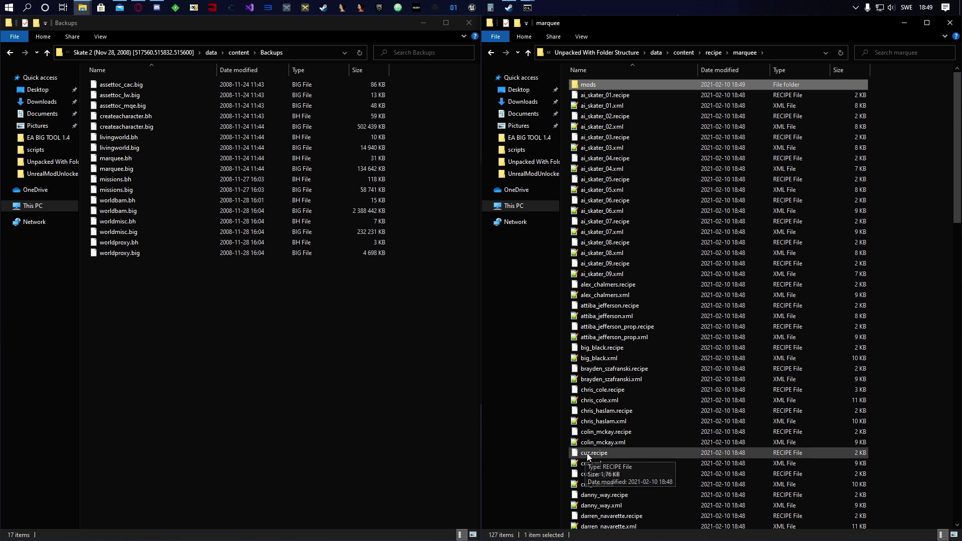
left_click(599, 287)
key("F2")
key("ctrl+c")
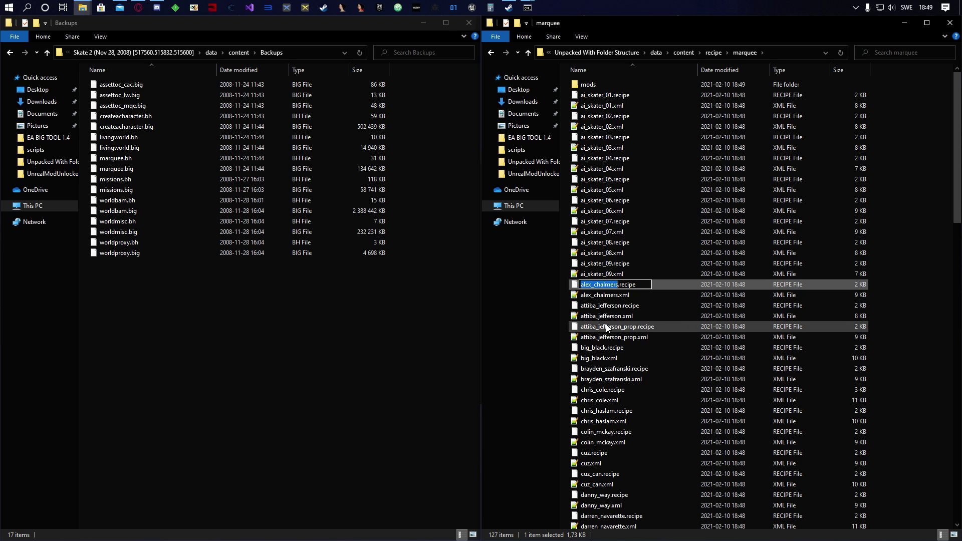
key("Escape")
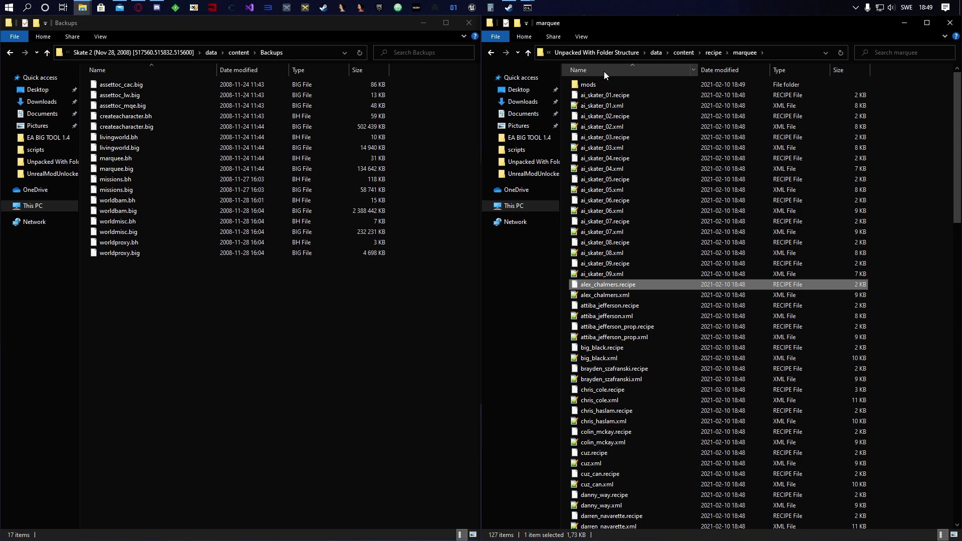
double_click(596, 83)
left_click(605, 86)
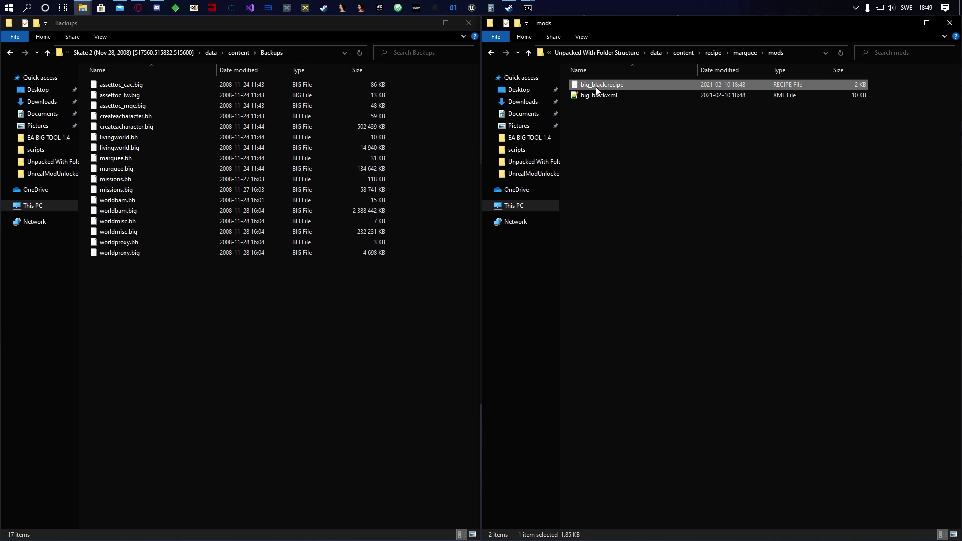
key("F2")
key("ctrl+v")
key("Return")
left_click(598, 96)
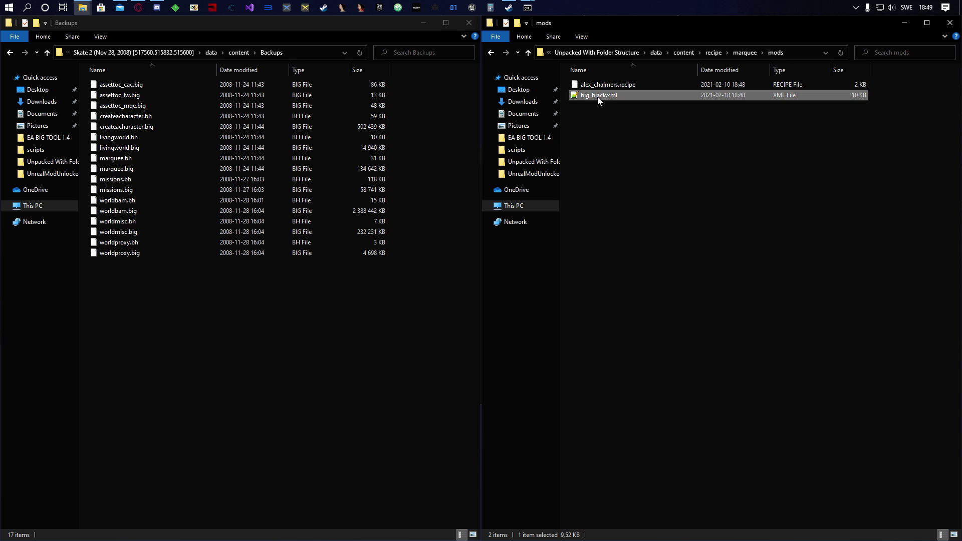
key("F2")
key("ctrl+v")
left_click(633, 117)
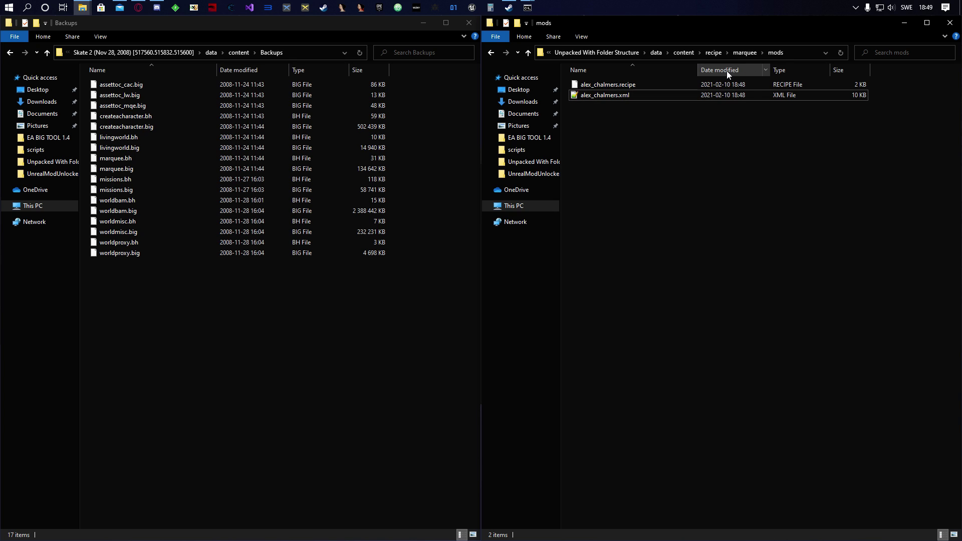